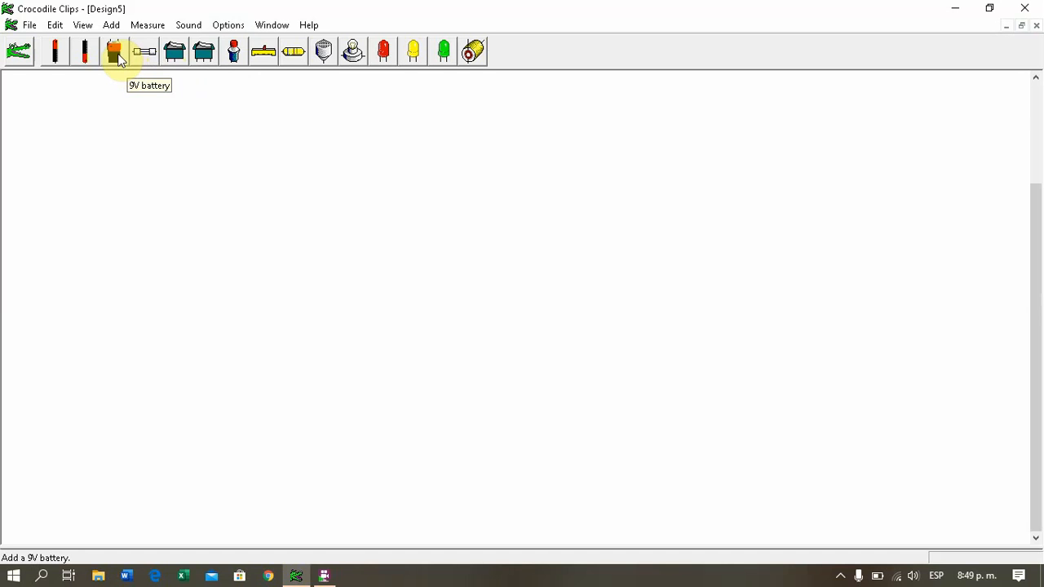
Step: Place a 9V battery, a rocker switch above it, and three filament lamps, two in an upper row and one below
drag(119, 58, 268, 300)
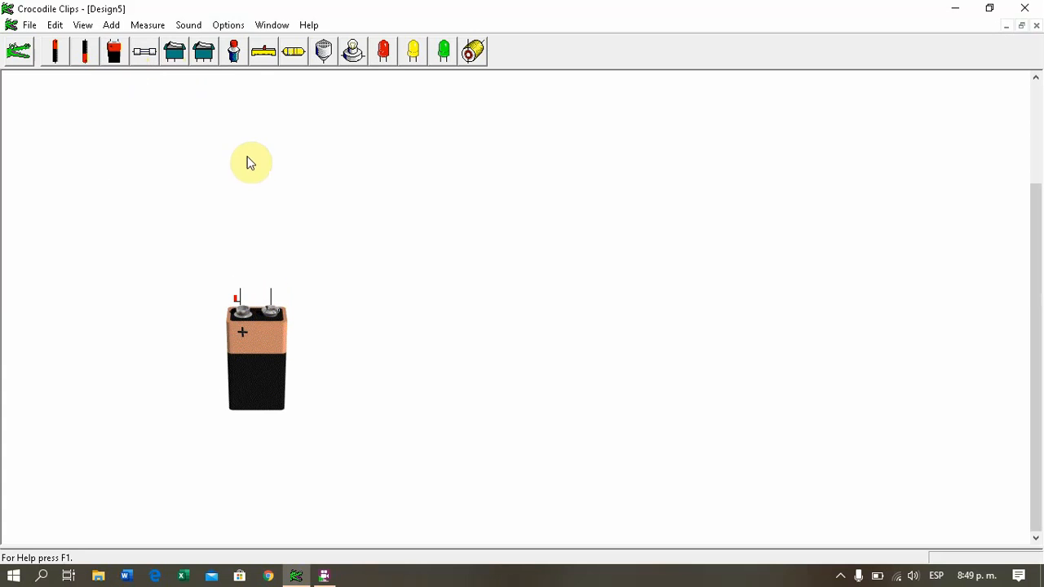
drag(178, 55, 230, 214)
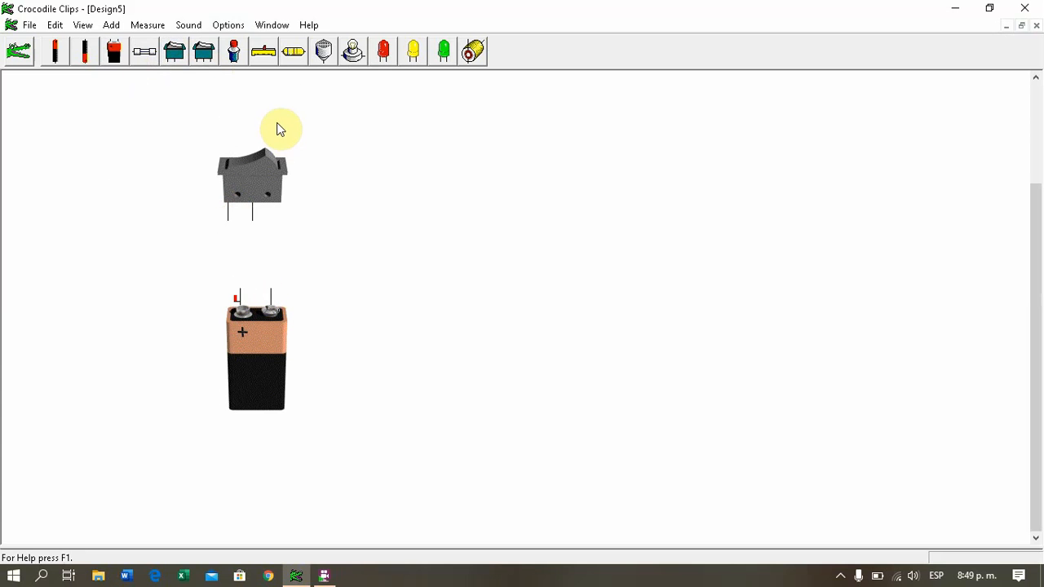
drag(355, 52, 440, 187)
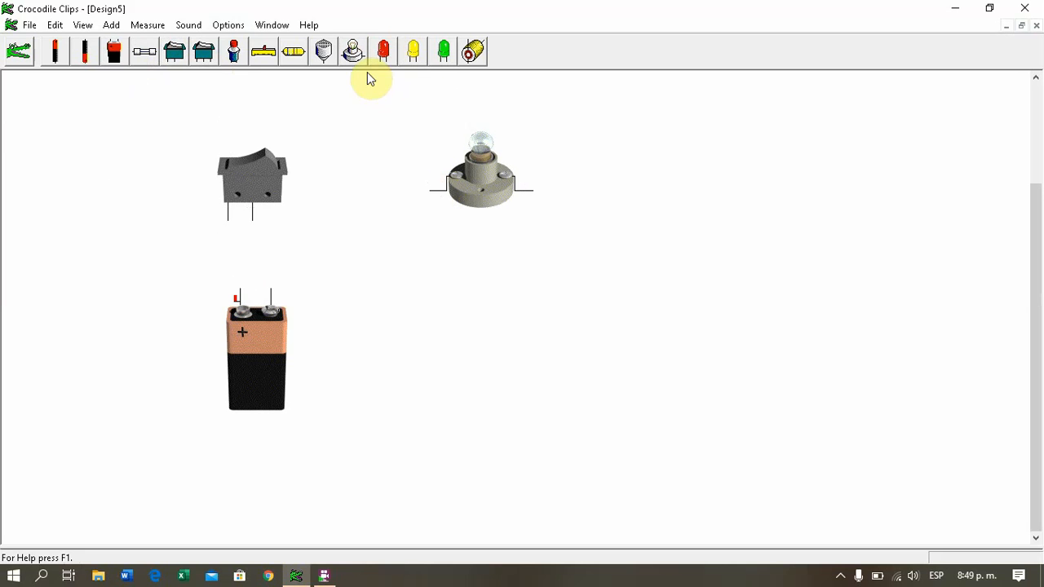
drag(354, 51, 425, 387)
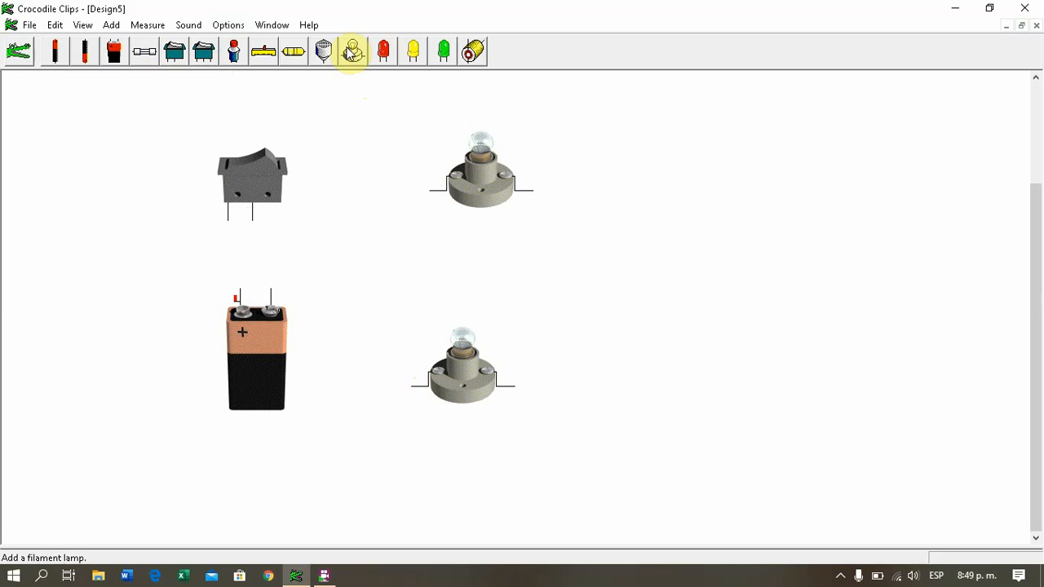
drag(353, 50, 641, 200)
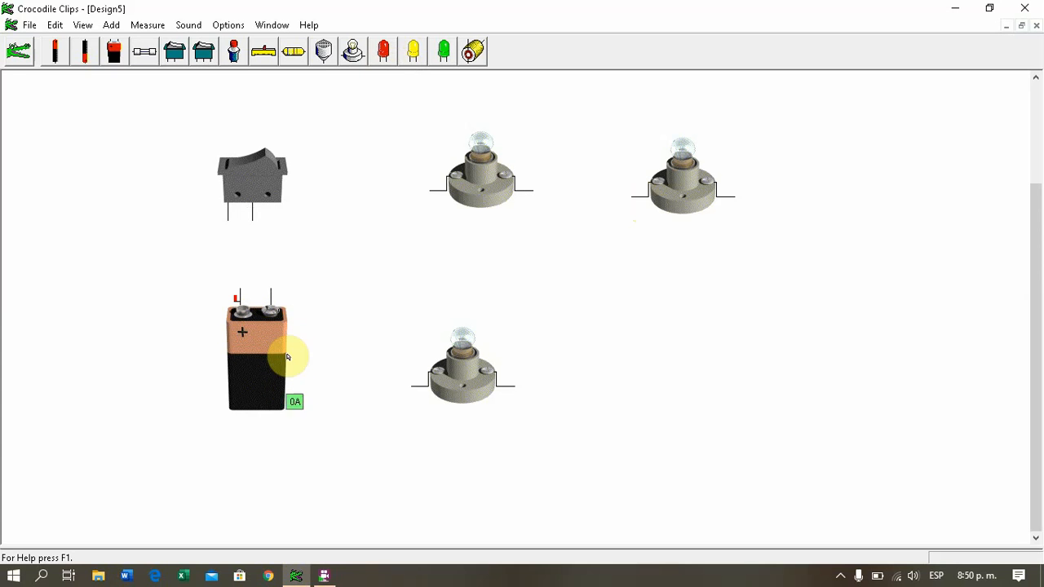
Step: Wire the battery's positive terminal to the first terminal of the switch, leaving the switch open
click(241, 181)
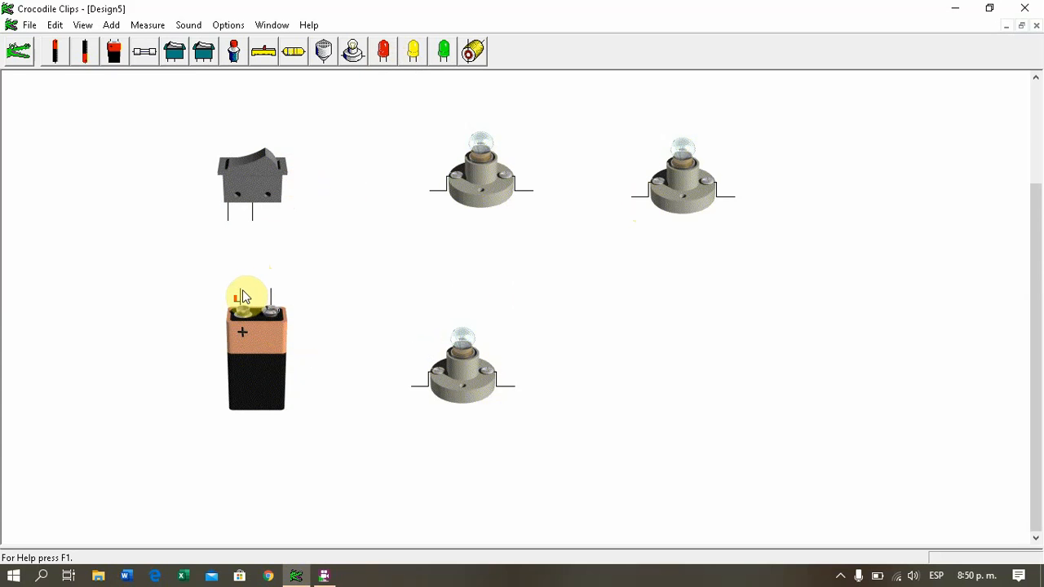
mouse_move(241, 295)
click(241, 292)
drag(247, 267, 238, 212)
mouse_move(242, 303)
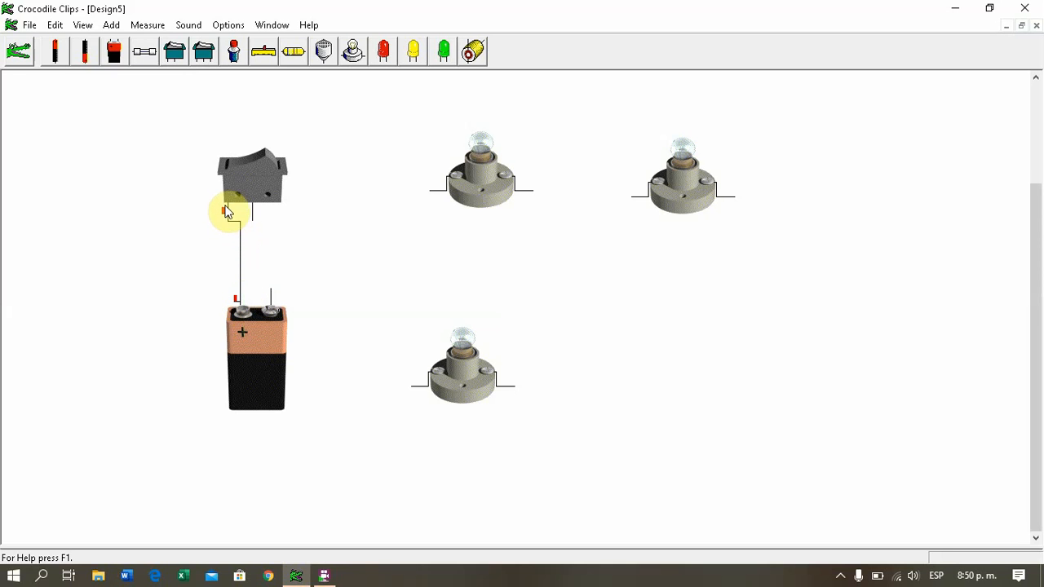
click(250, 149)
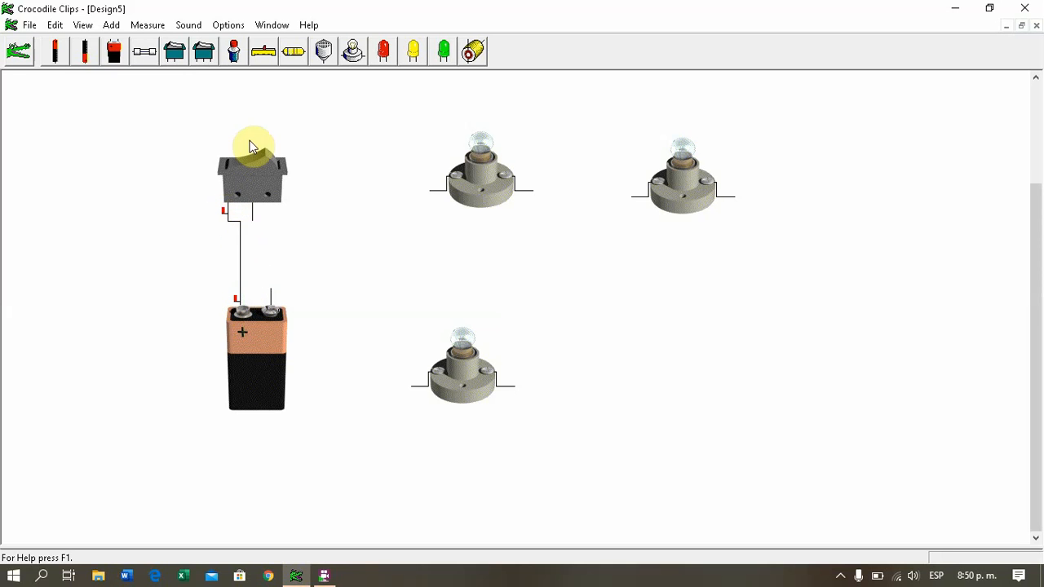
click(250, 149)
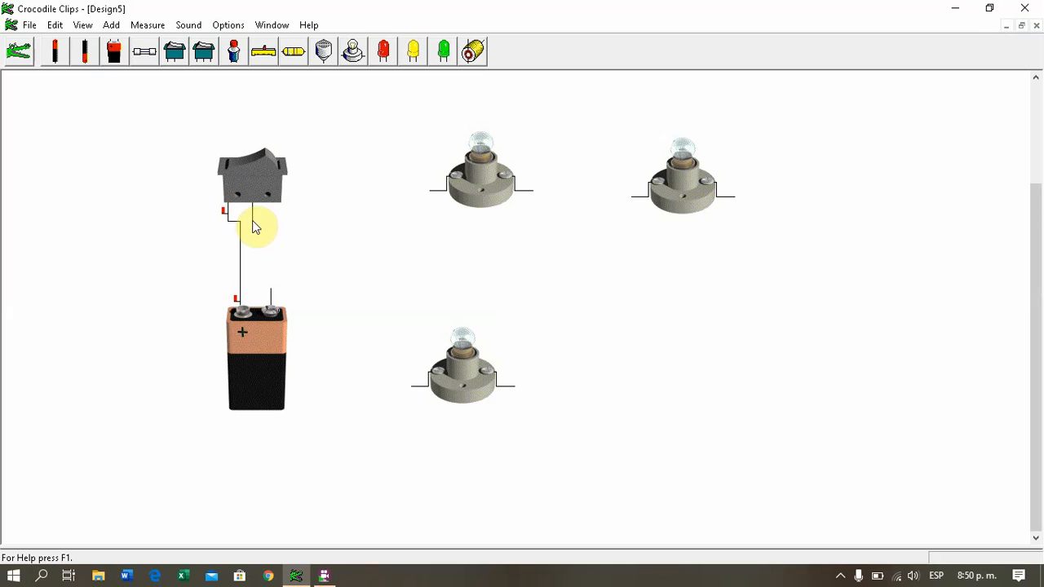
Step: Wire the switch's free terminal through the three lamps in series to the battery's negative terminal, and close the switch
mouse_move(253, 220)
mouse_down()
mouse_move(370, 215)
mouse_move(372, 182)
mouse_move(429, 182)
mouse_move(438, 186)
mouse_move(431, 199)
mouse_up()
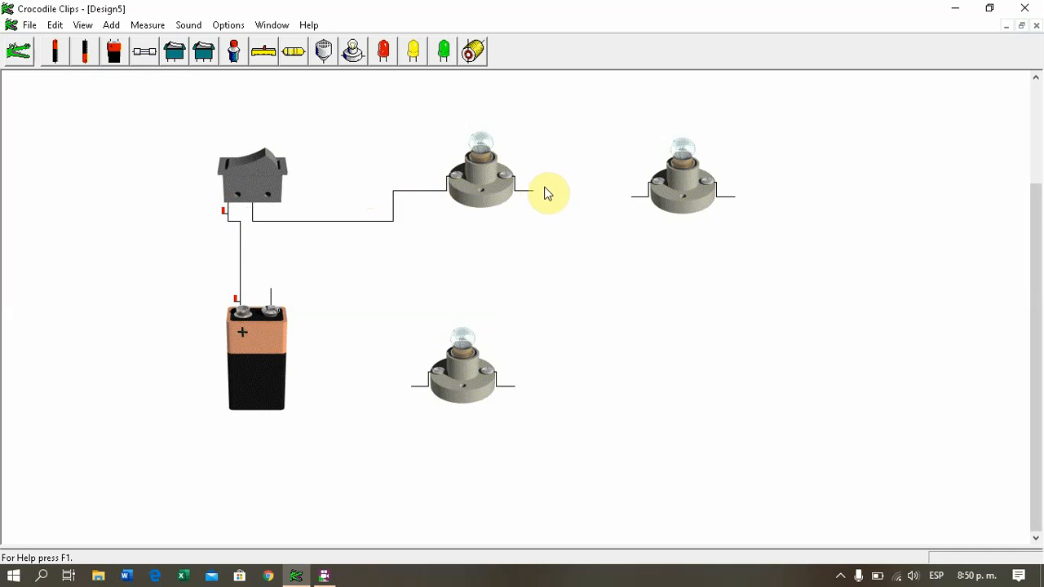
mouse_move(534, 191)
mouse_down()
mouse_move(573, 177)
mouse_move(642, 185)
mouse_up()
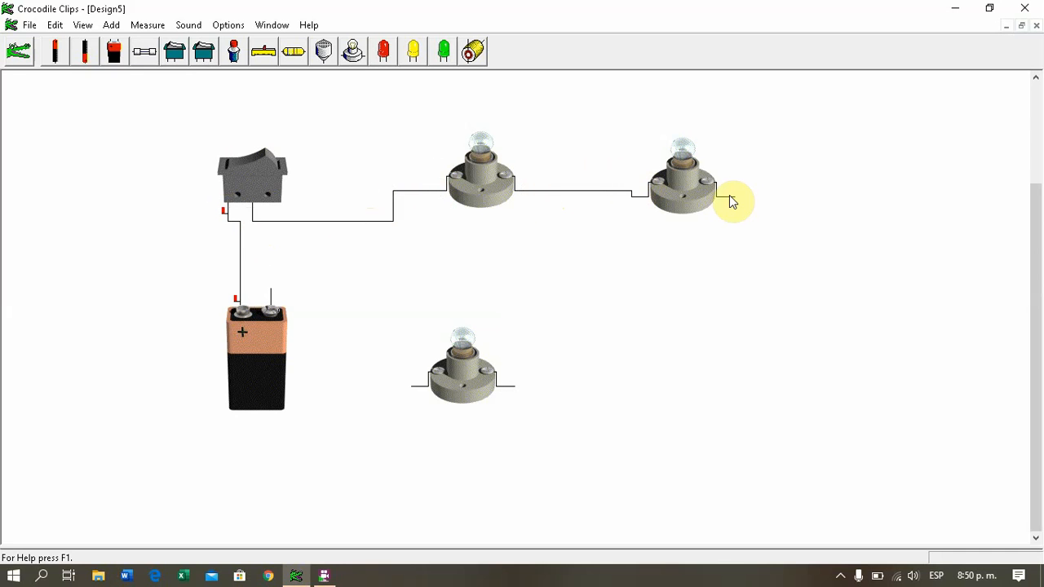
mouse_move(731, 196)
mouse_down()
mouse_move(741, 198)
mouse_move(758, 374)
mouse_move(521, 378)
mouse_up()
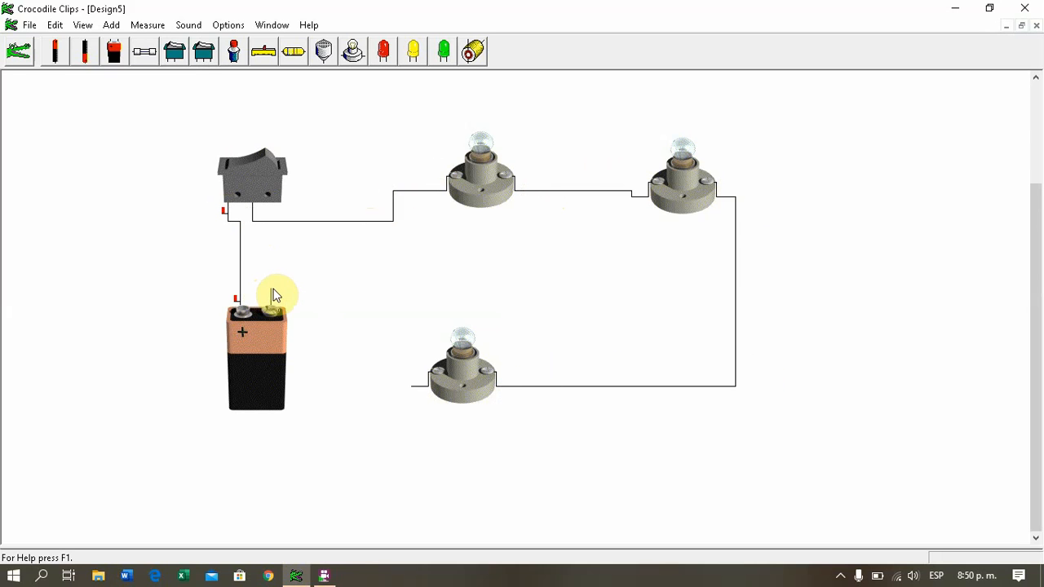
drag(270, 297, 410, 390)
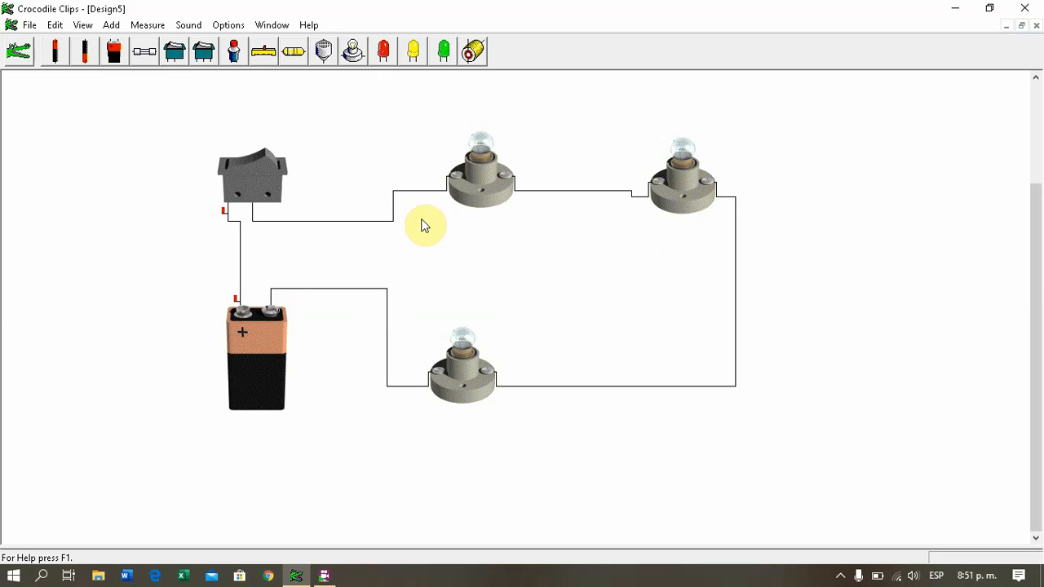
click(274, 170)
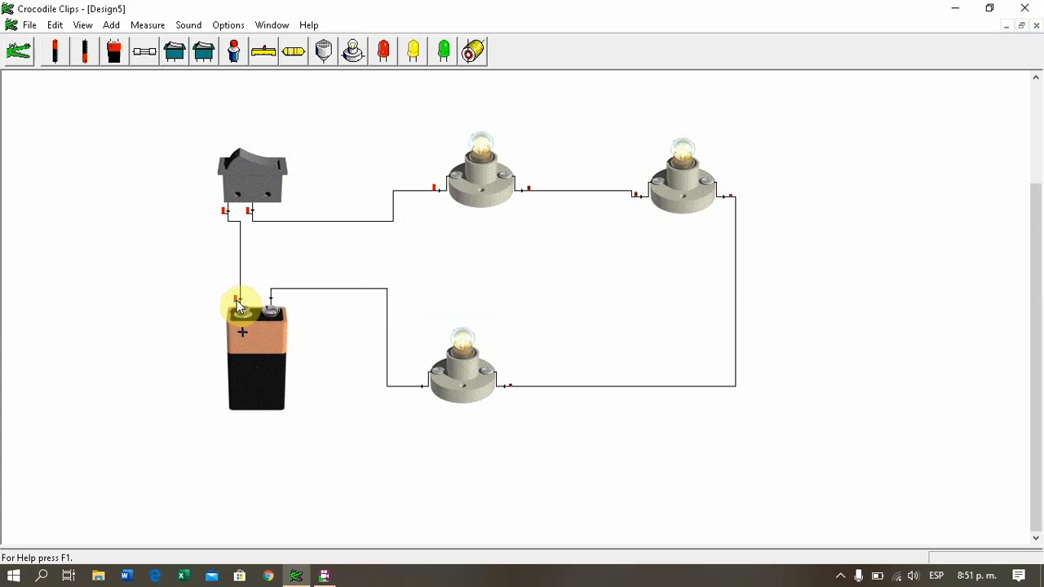
Step: Read the voltage and current at the battery, switch and lamp terminals around the series circuit
mouse_move(241, 305)
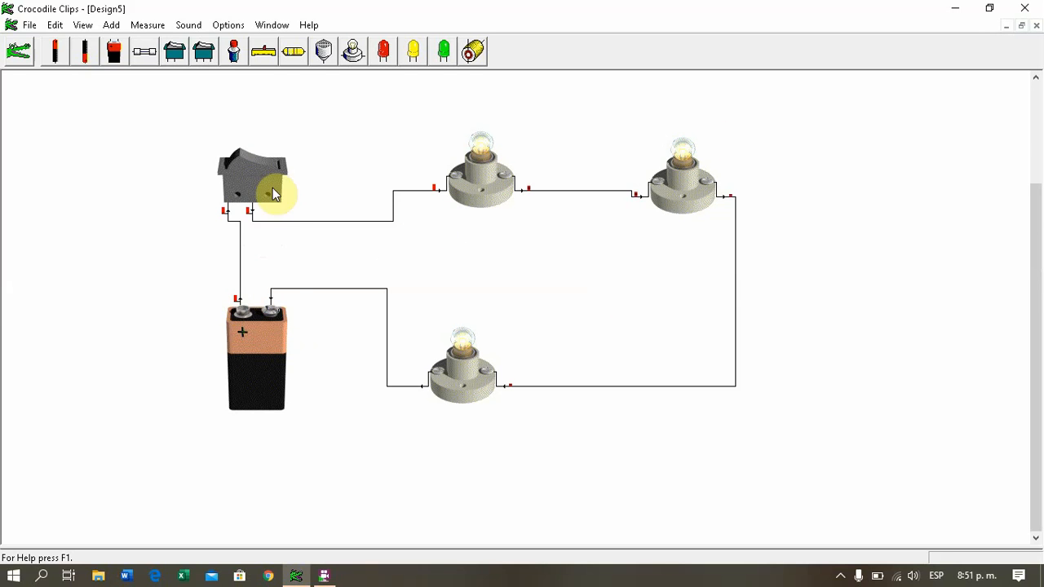
mouse_move(253, 215)
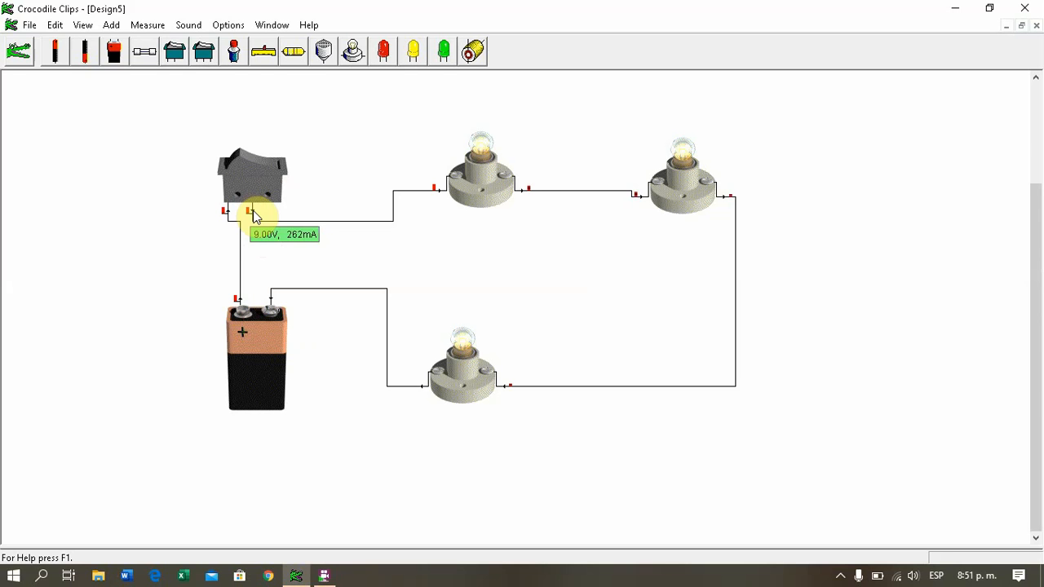
mouse_move(527, 194)
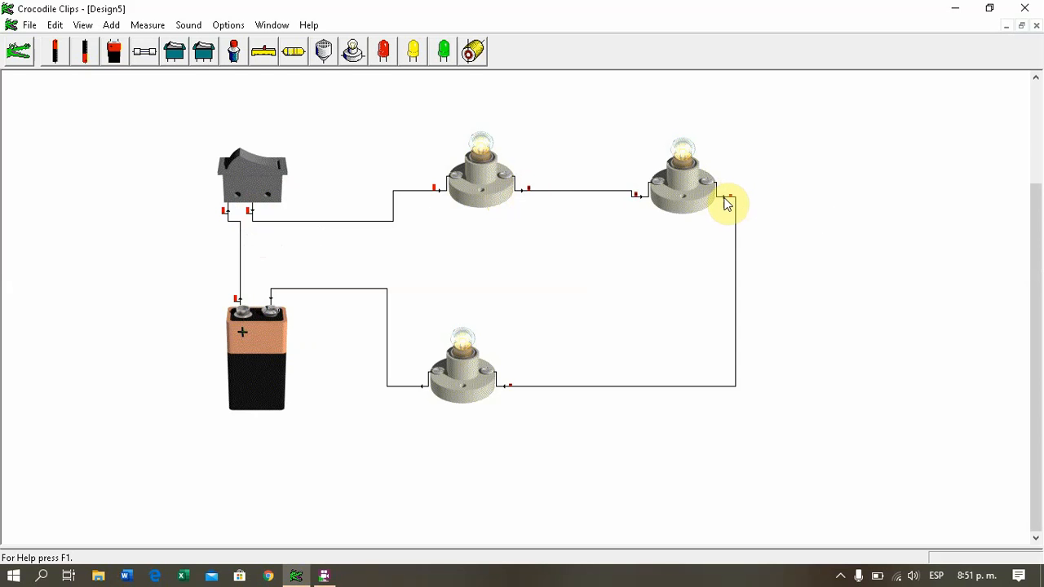
mouse_move(727, 202)
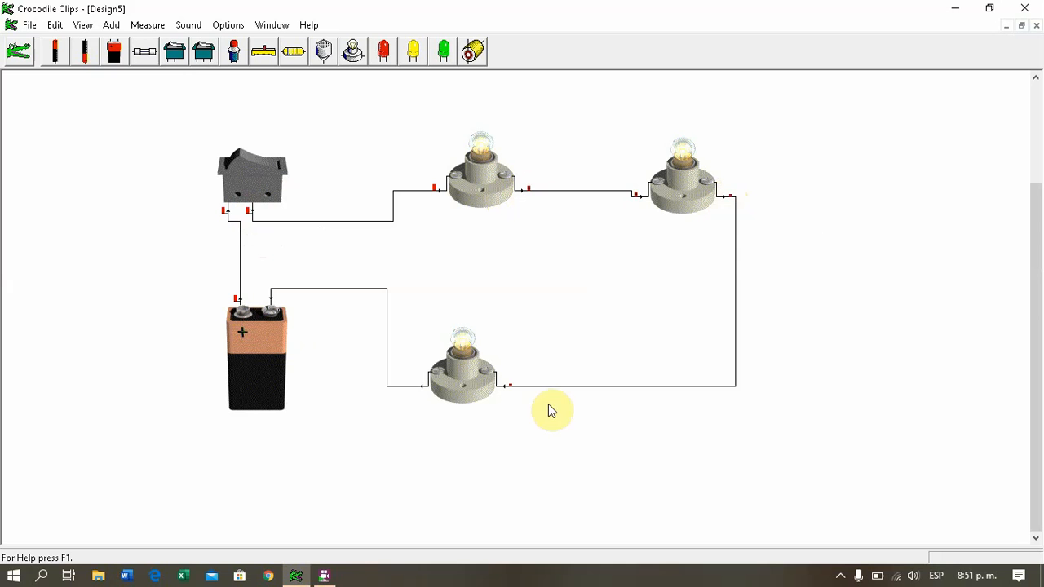
mouse_move(424, 389)
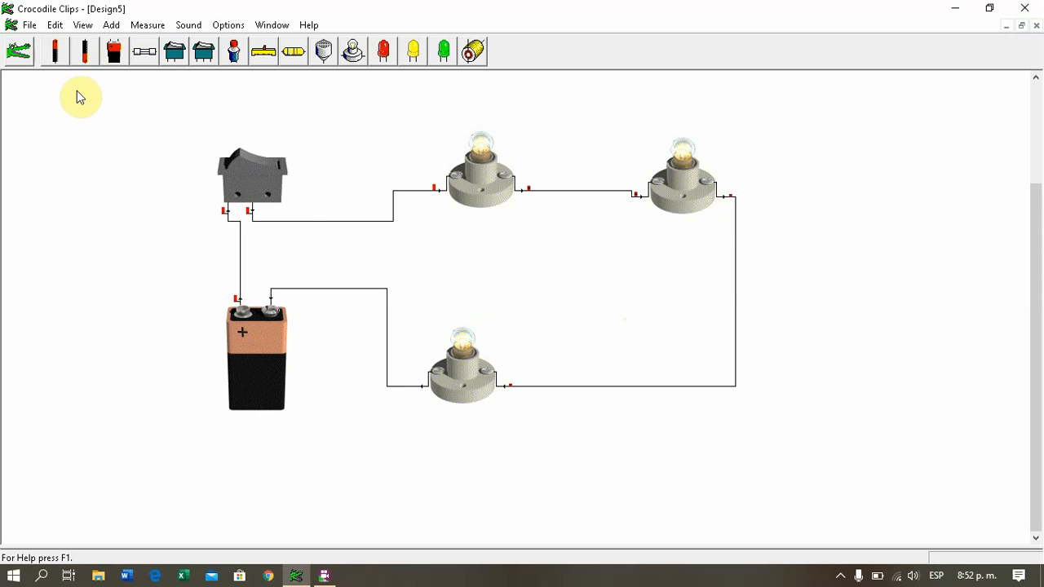
Step: Create a new design with a 9V battery, a rocker switch above it, and three filament lamps stacked vertically
click(29, 25)
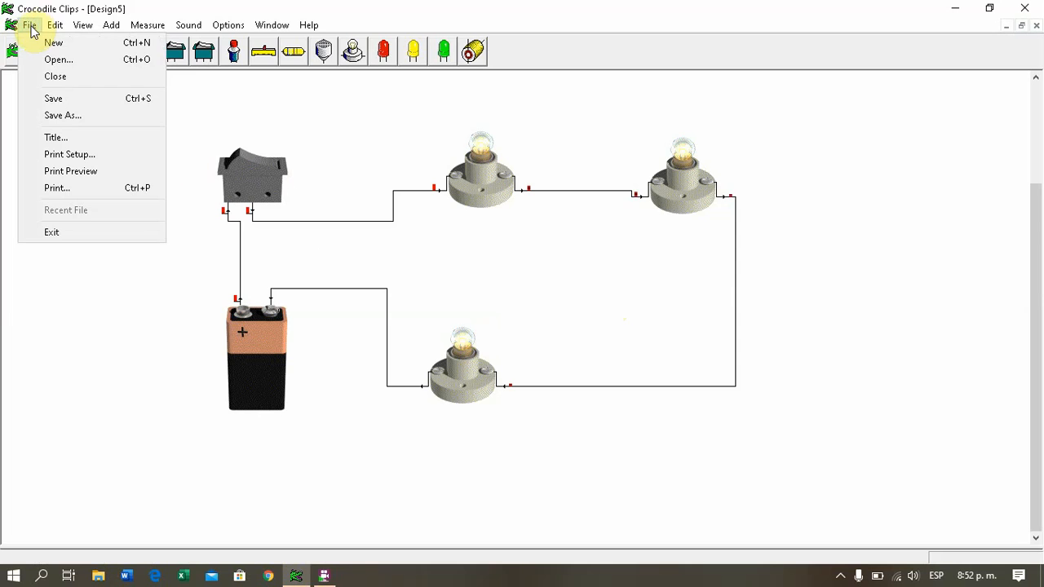
click(36, 44)
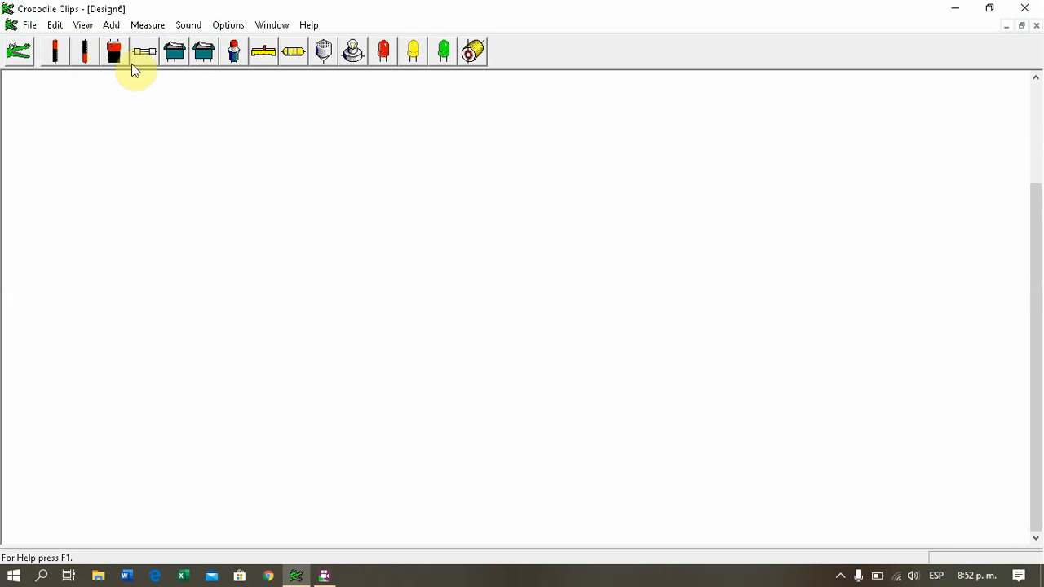
drag(116, 59, 245, 306)
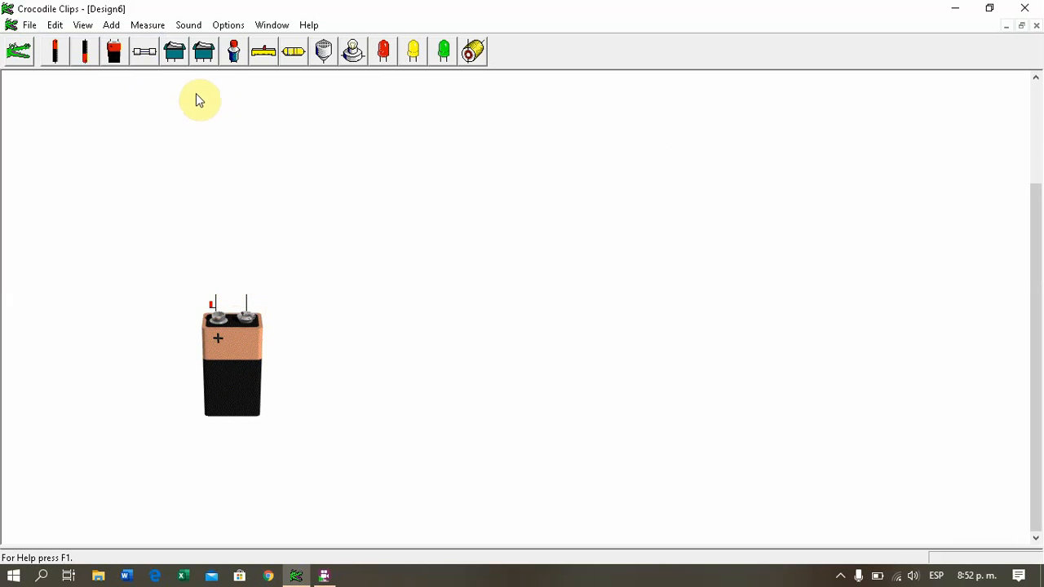
drag(175, 51, 226, 184)
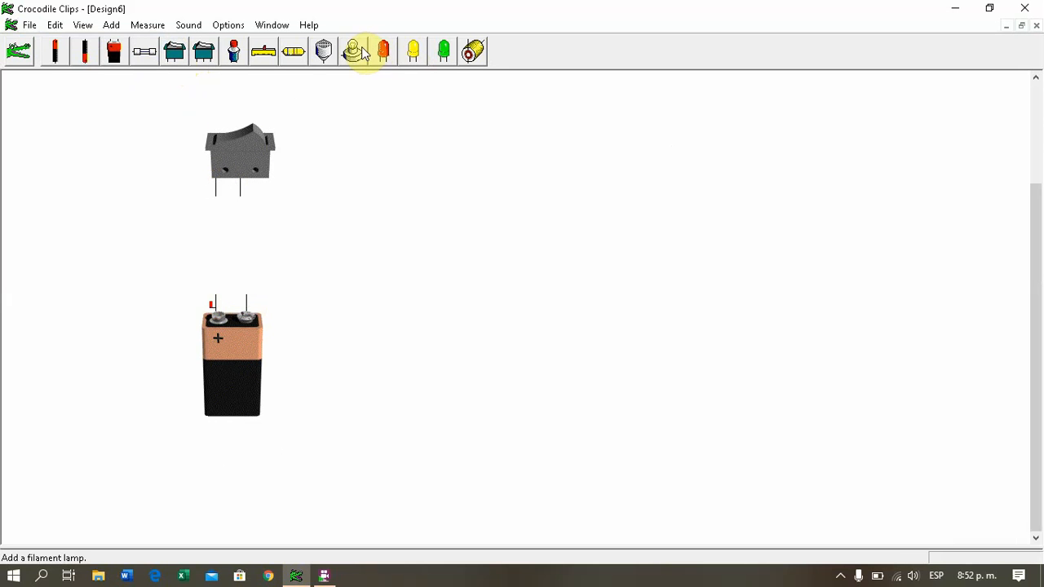
drag(383, 70, 443, 200)
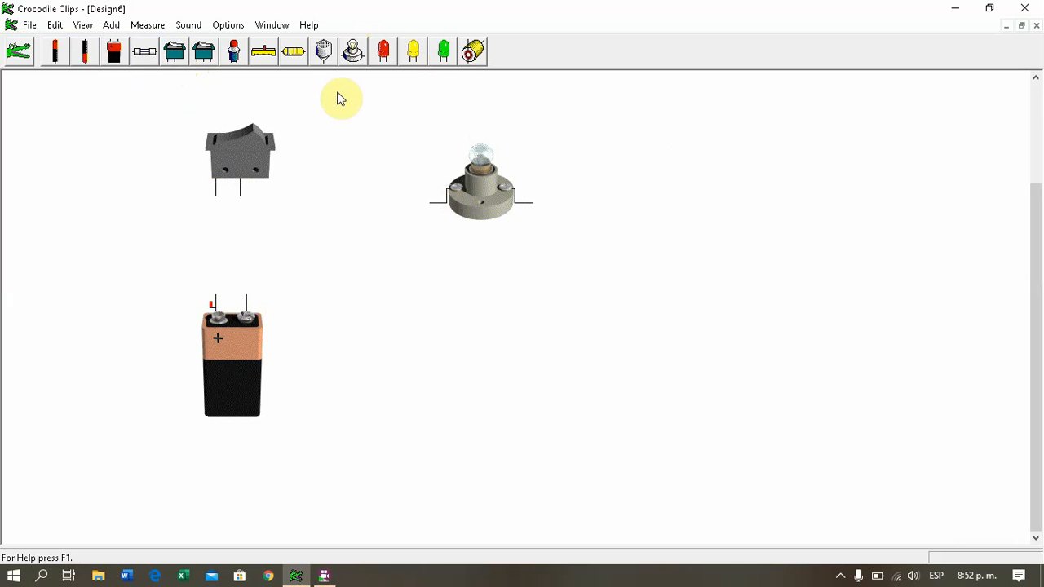
drag(361, 63, 455, 310)
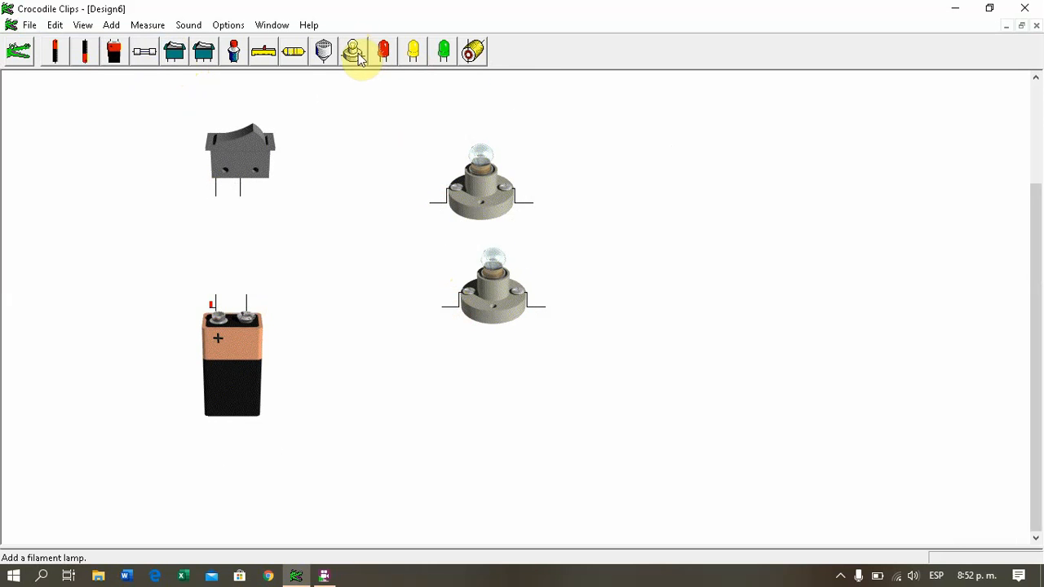
drag(362, 52, 455, 419)
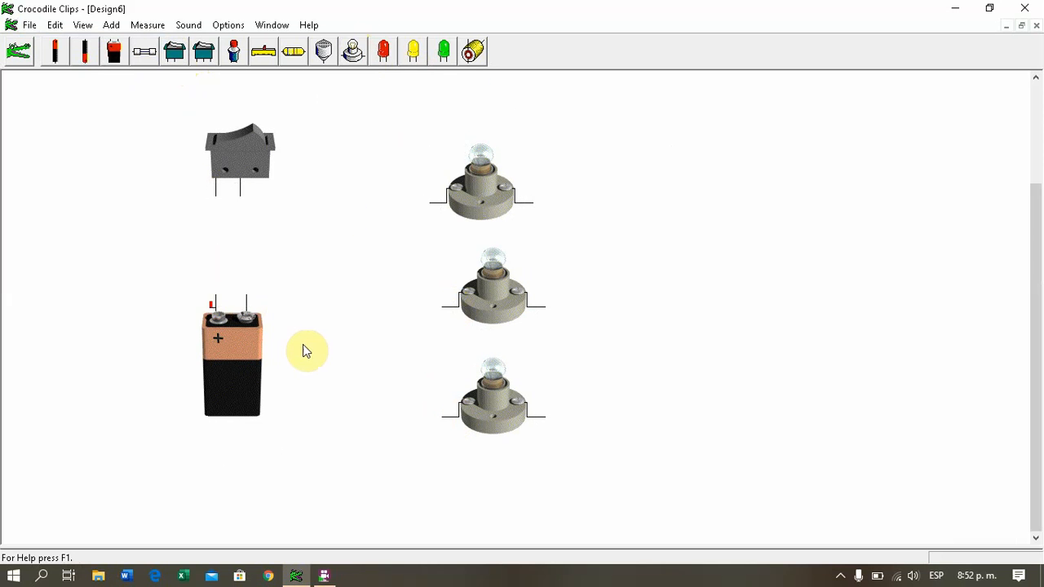
Step: Wire the battery's positive terminal to the switch's first terminal, and connect the three lamps in parallel along both sides
drag(215, 298, 228, 187)
drag(548, 416, 530, 203)
drag(442, 417, 430, 204)
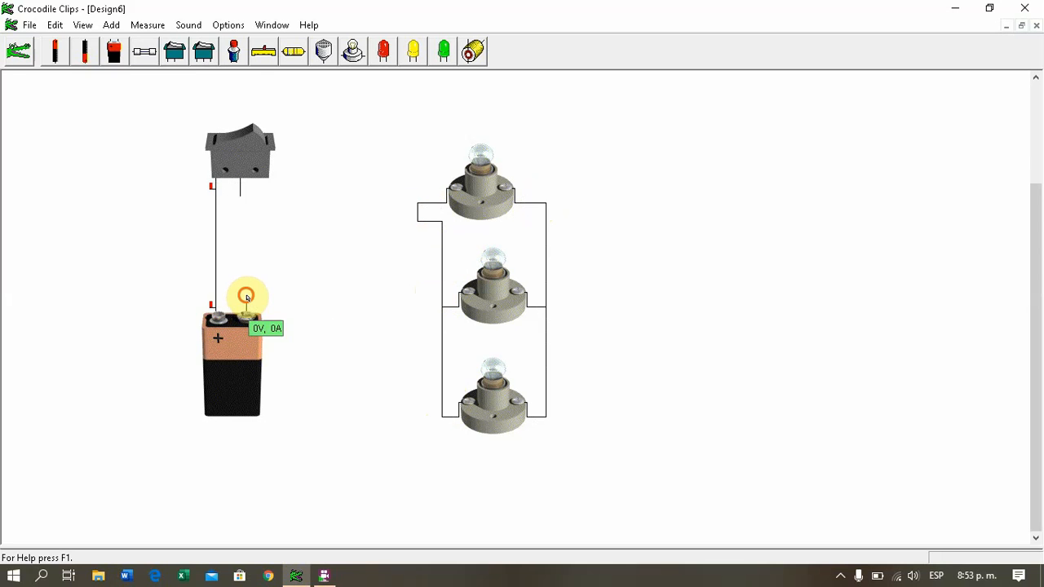
Step: Connect the parallel lamps between the battery's negative terminal and the switch's free terminal, and close the switch
drag(244, 298, 557, 304)
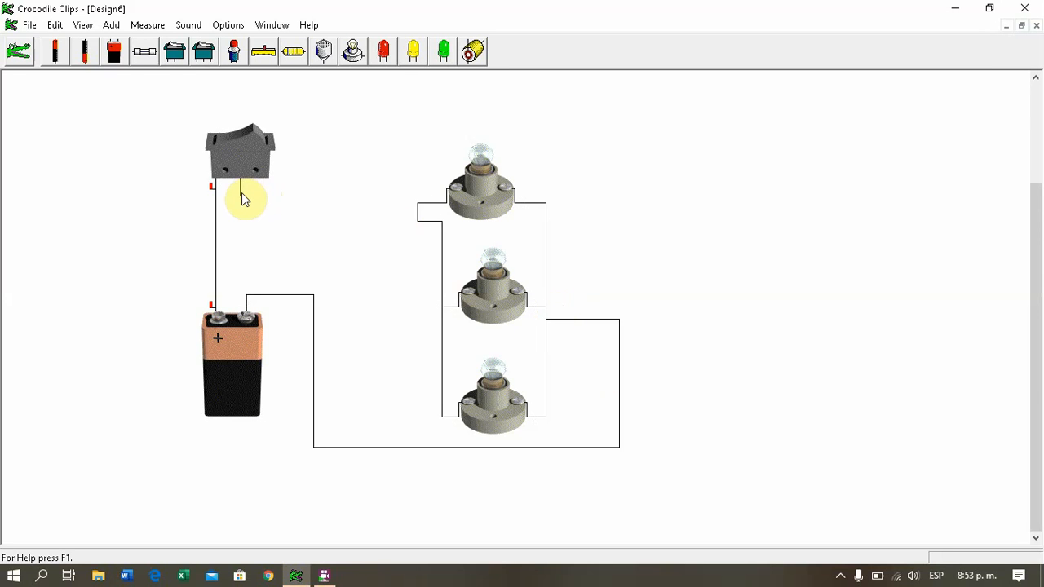
mouse_move(242, 193)
mouse_down()
mouse_move(345, 185)
mouse_move(354, 253)
mouse_move(457, 257)
mouse_move(442, 264)
mouse_up()
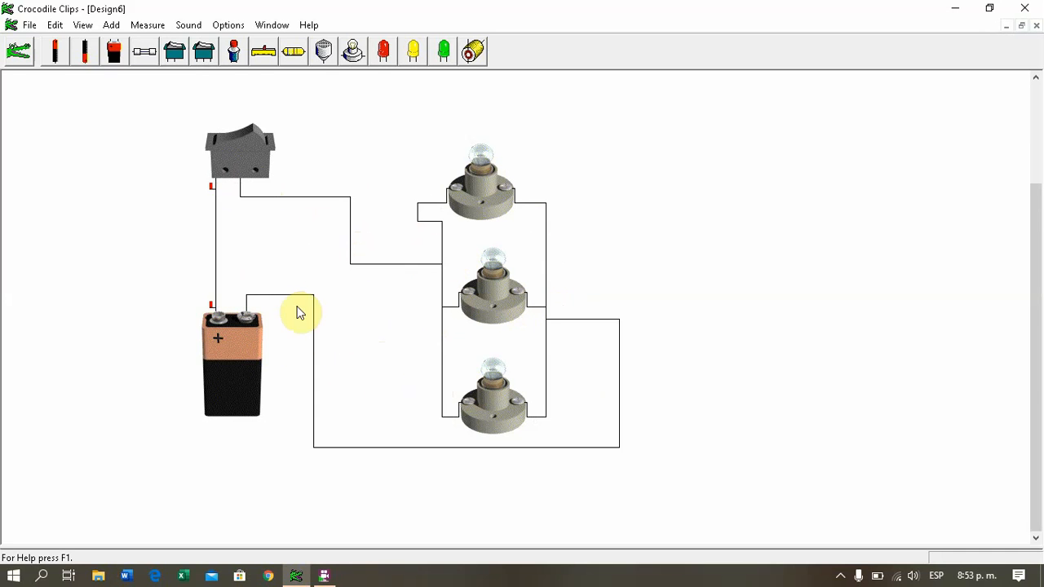
click(249, 141)
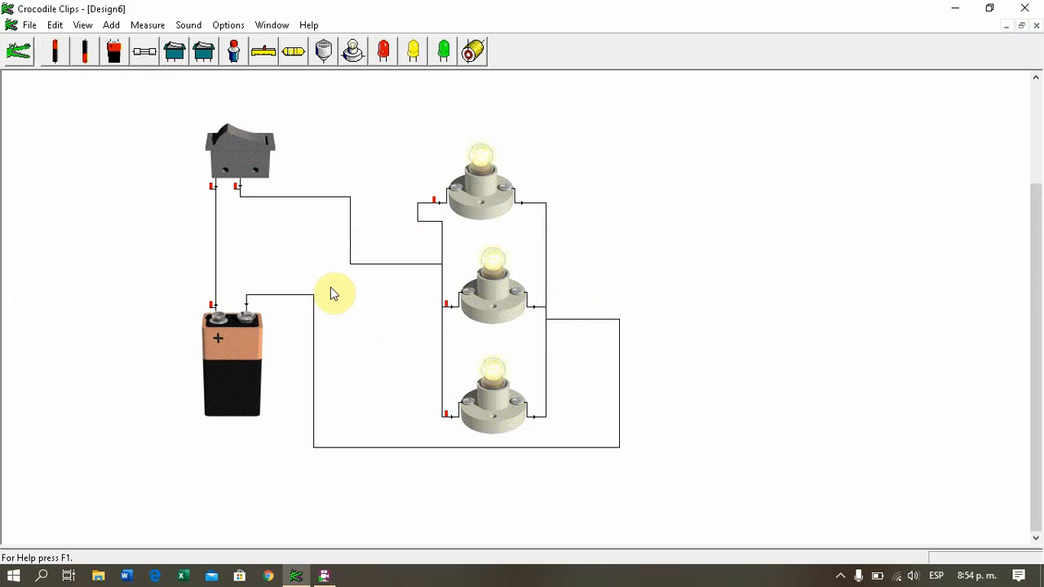
Step: Read the voltage and current at the battery's positive terminal, the switch output and each parallel lamp's input
mouse_move(213, 340)
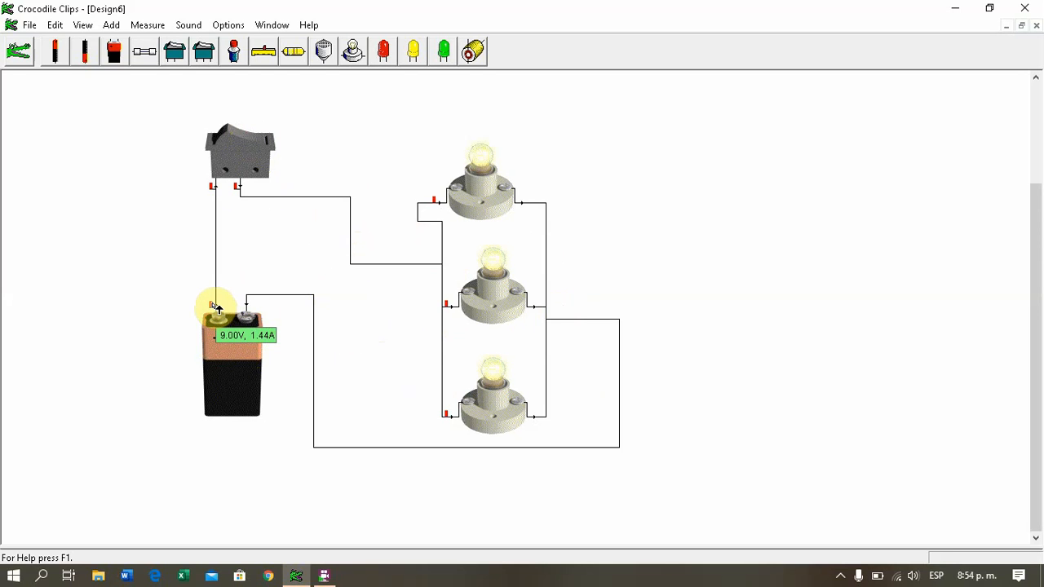
mouse_move(241, 192)
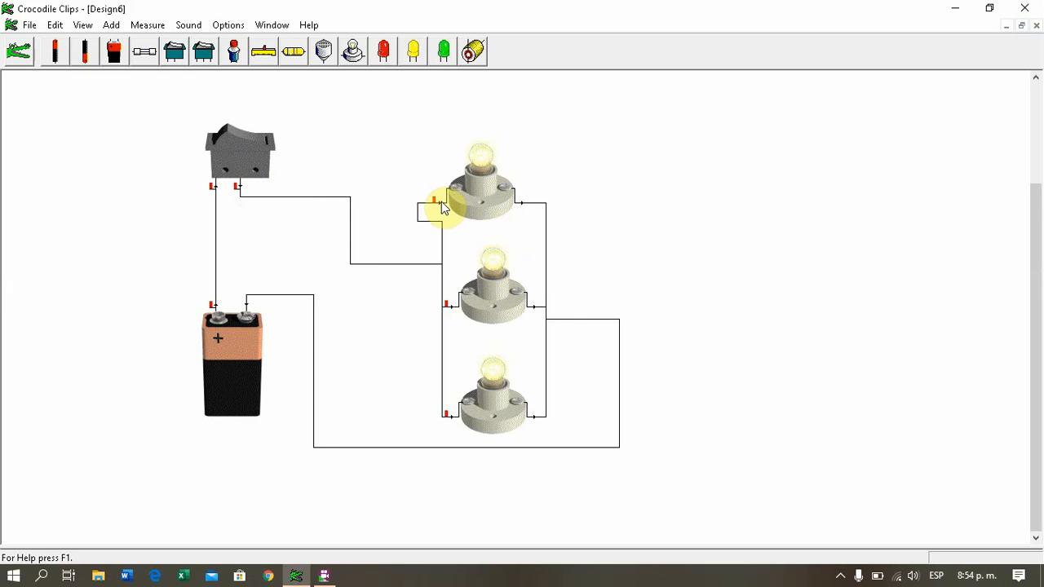
mouse_move(441, 201)
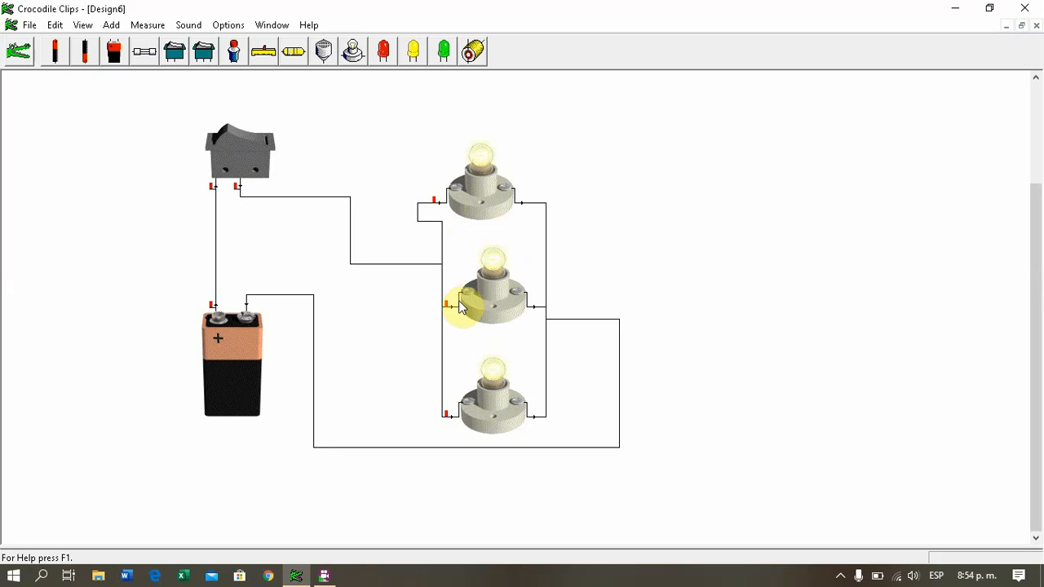
mouse_move(452, 306)
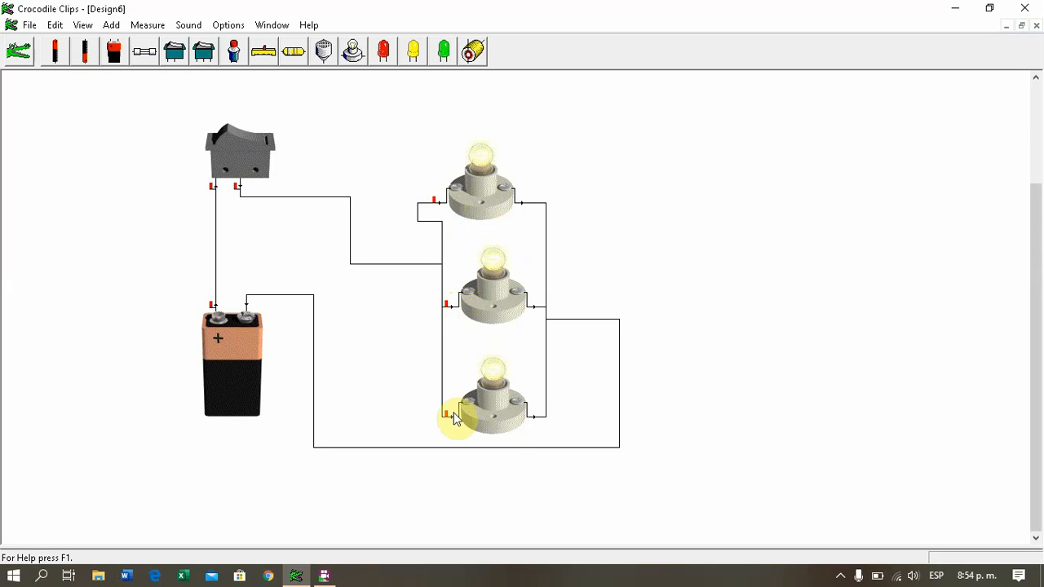
mouse_move(458, 422)
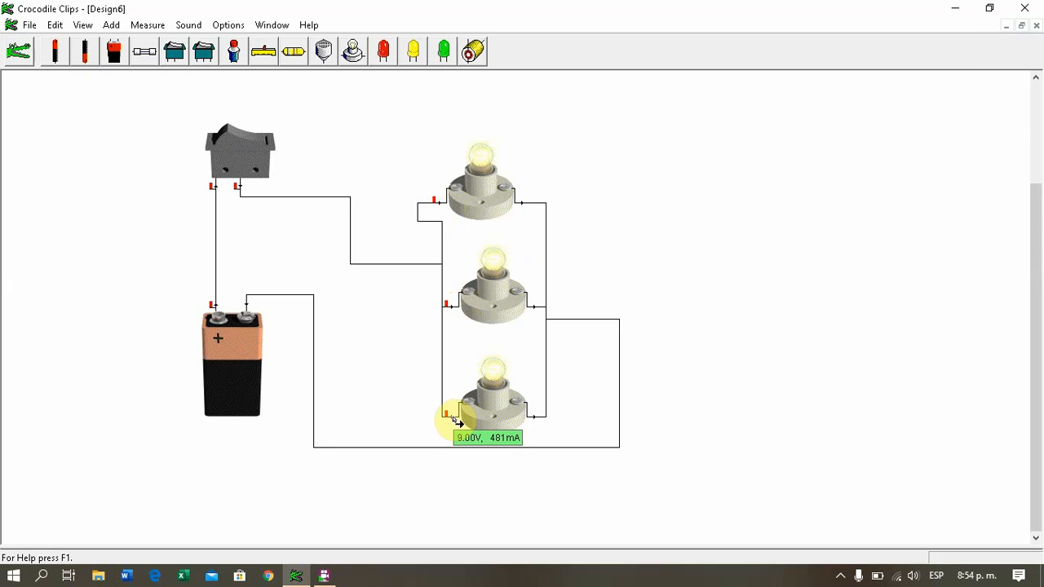
Step: Check the voltage and current on the output side of each of the three parallel lamps
mouse_move(237, 359)
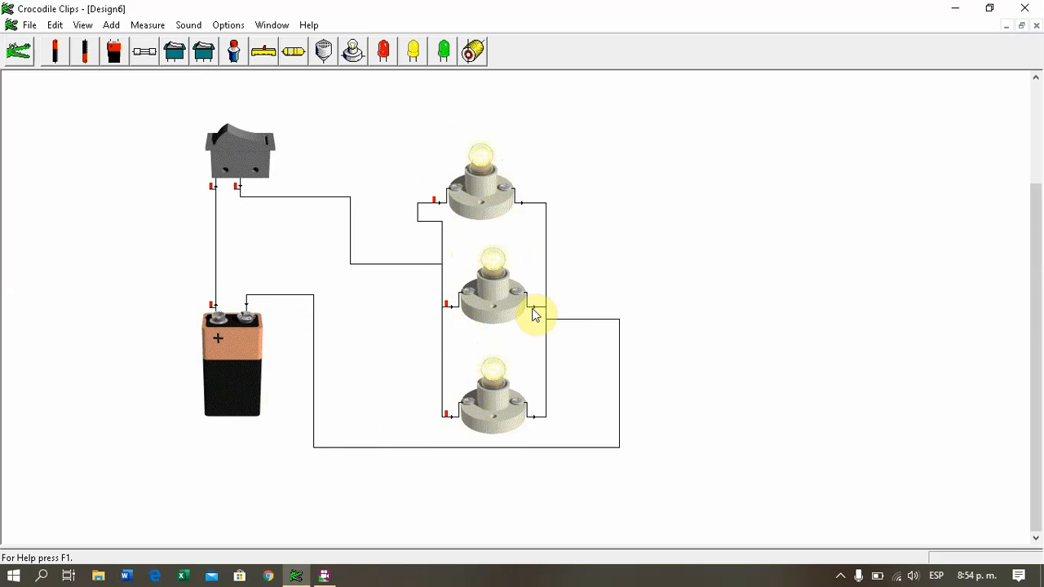
mouse_move(534, 307)
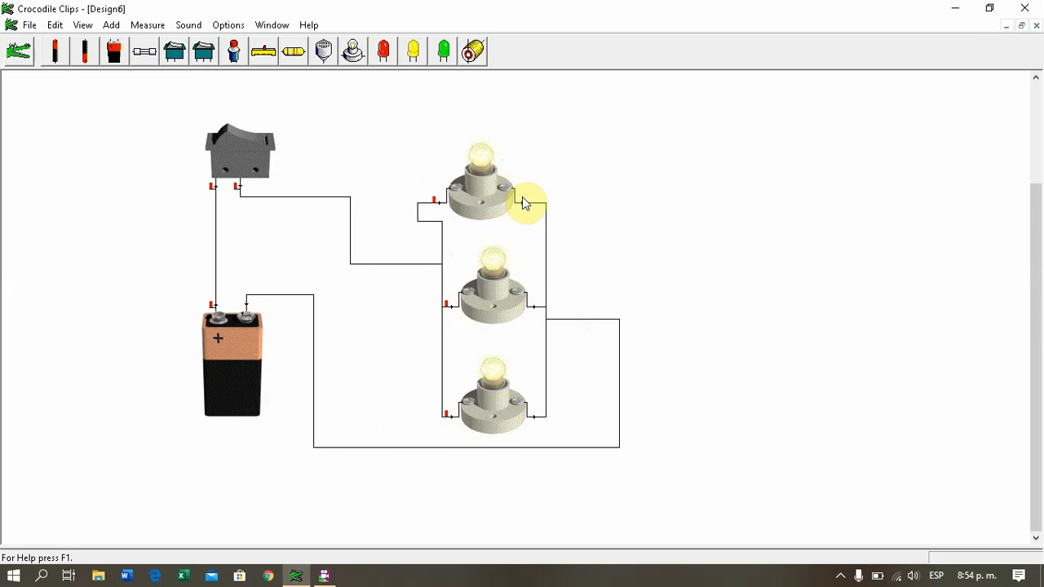
mouse_move(527, 209)
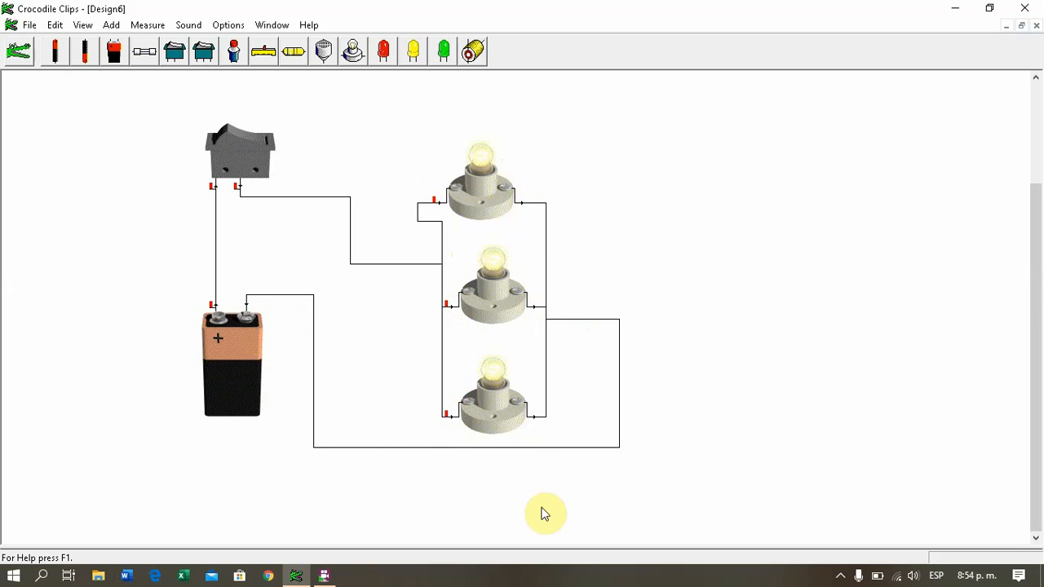
mouse_move(540, 422)
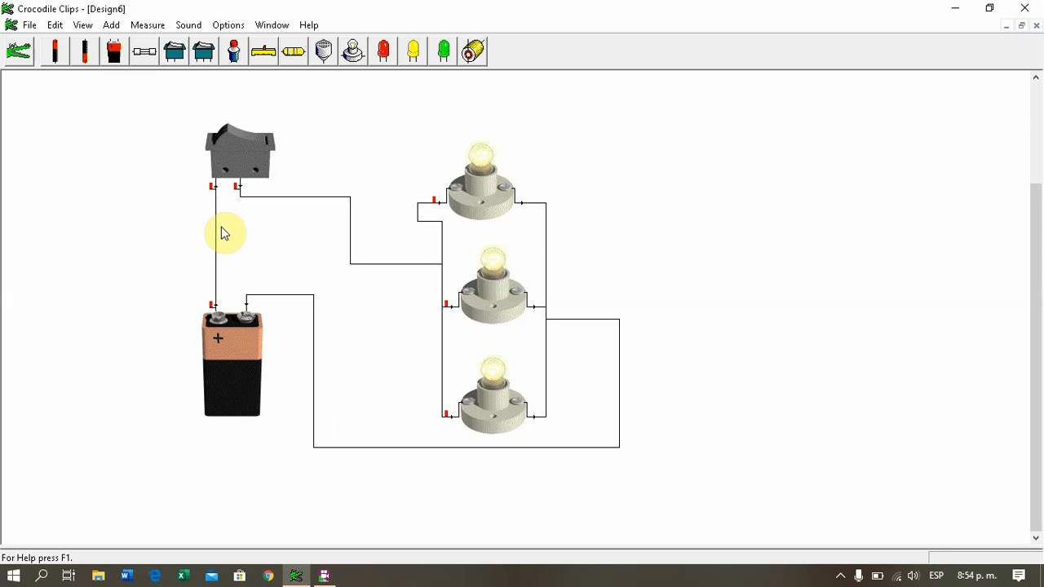
Step: Create a new design with a 9V battery, a rocker switch above it, a lamp beside them, and two lamps stacked farther right
click(30, 24)
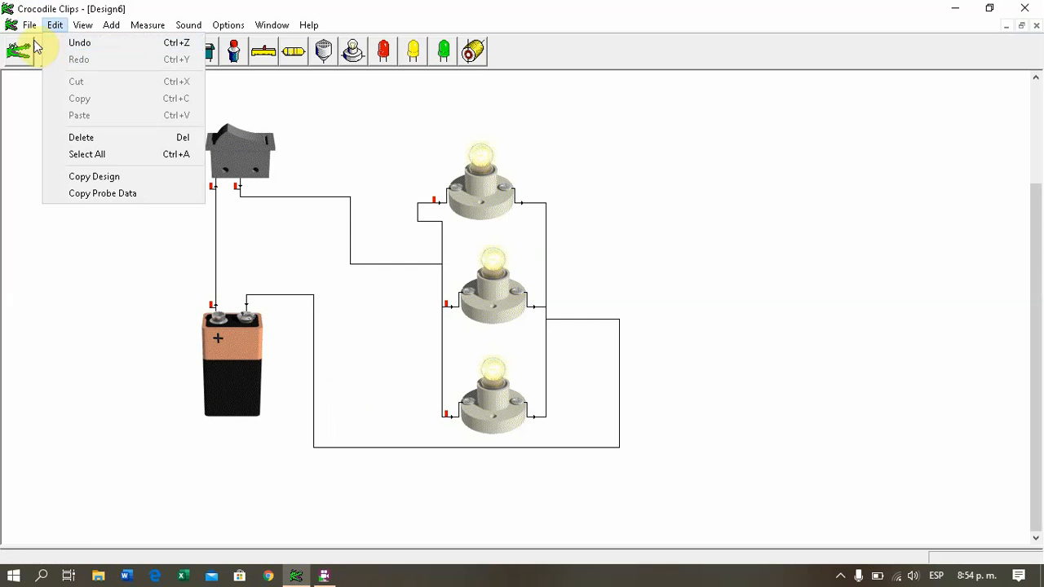
click(48, 41)
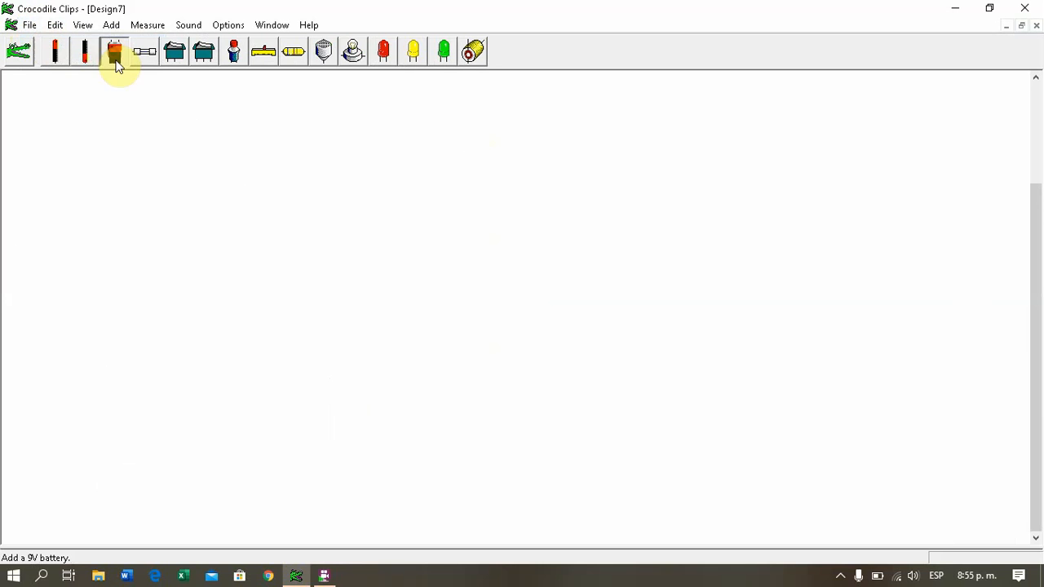
drag(117, 66, 272, 328)
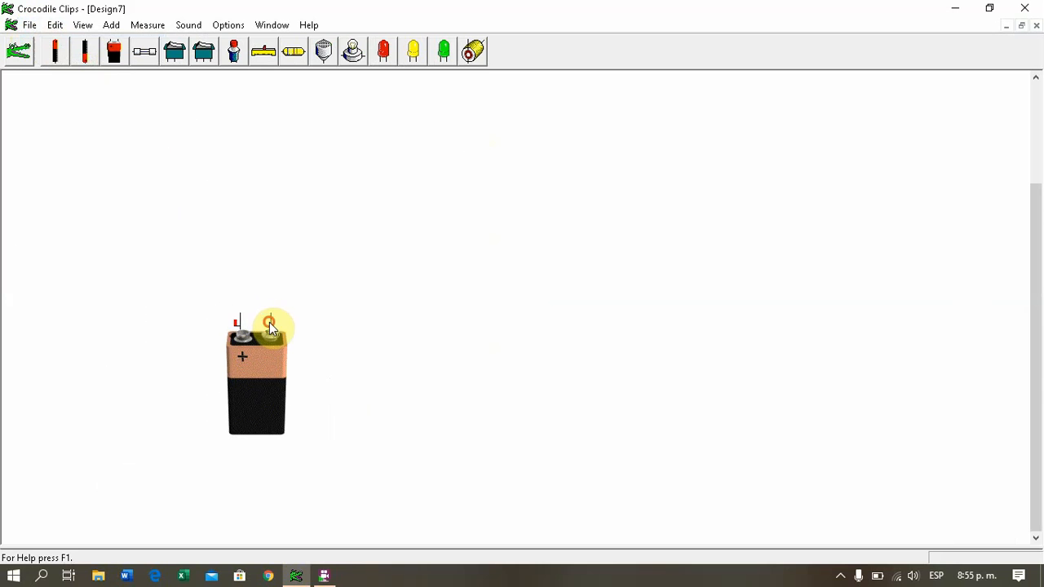
drag(176, 52, 239, 206)
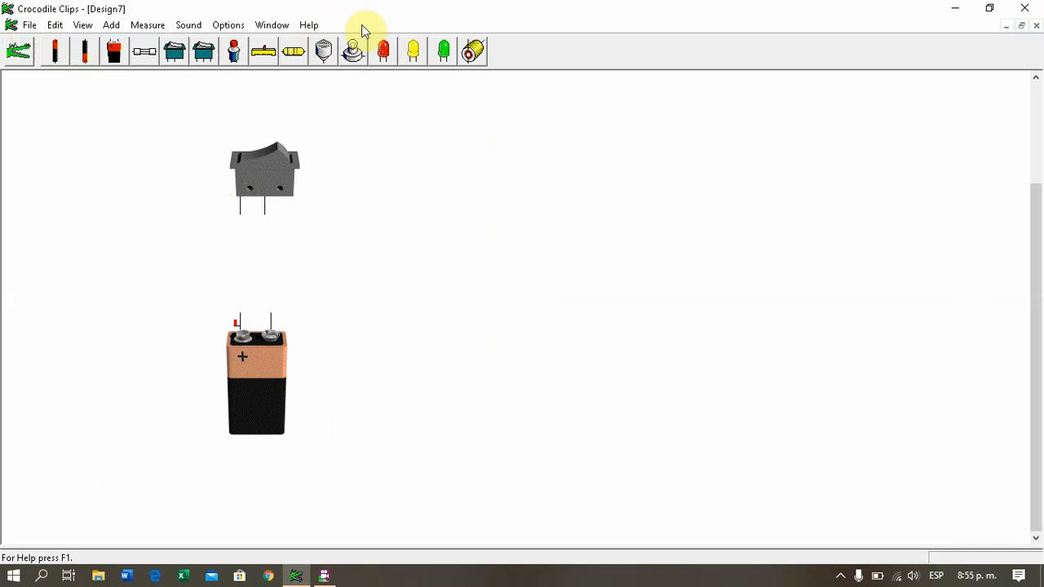
drag(353, 49, 389, 253)
drag(351, 59, 582, 175)
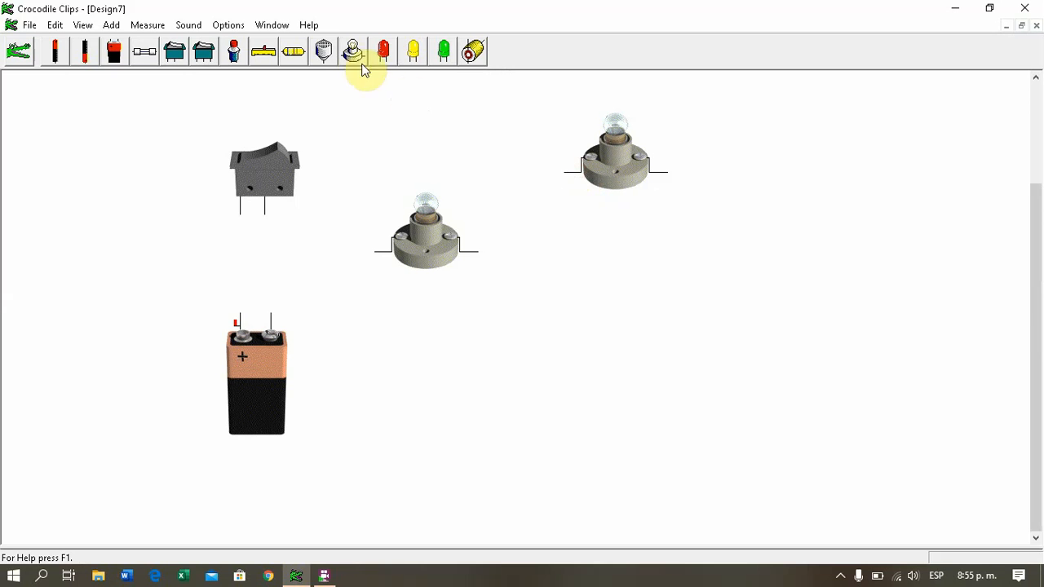
drag(361, 58, 587, 322)
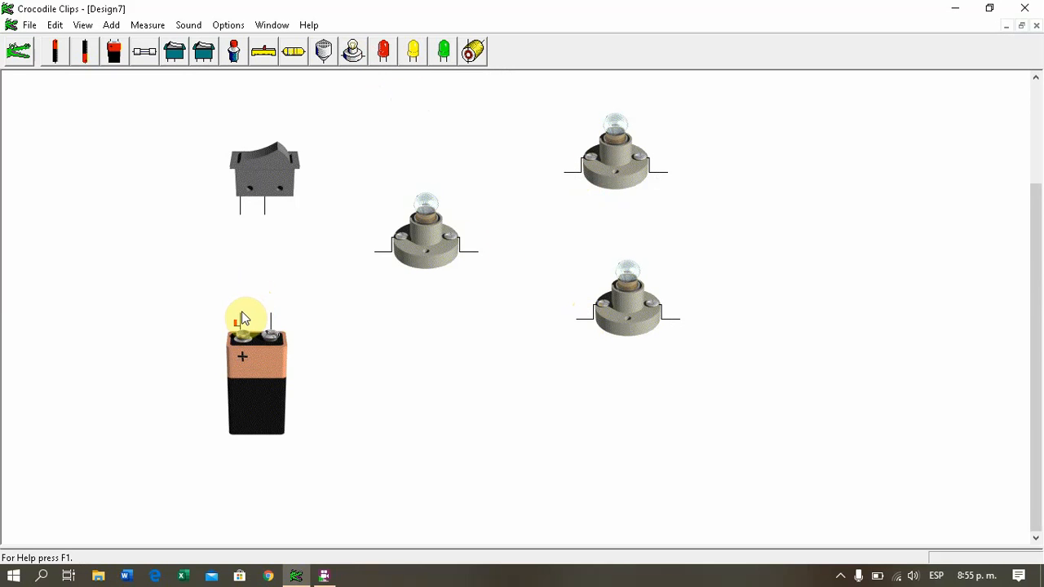
Step: Wire the battery's positive terminal to the switch's first terminal, and connect the two stacked lamps in parallel along both sides
drag(241, 318, 241, 204)
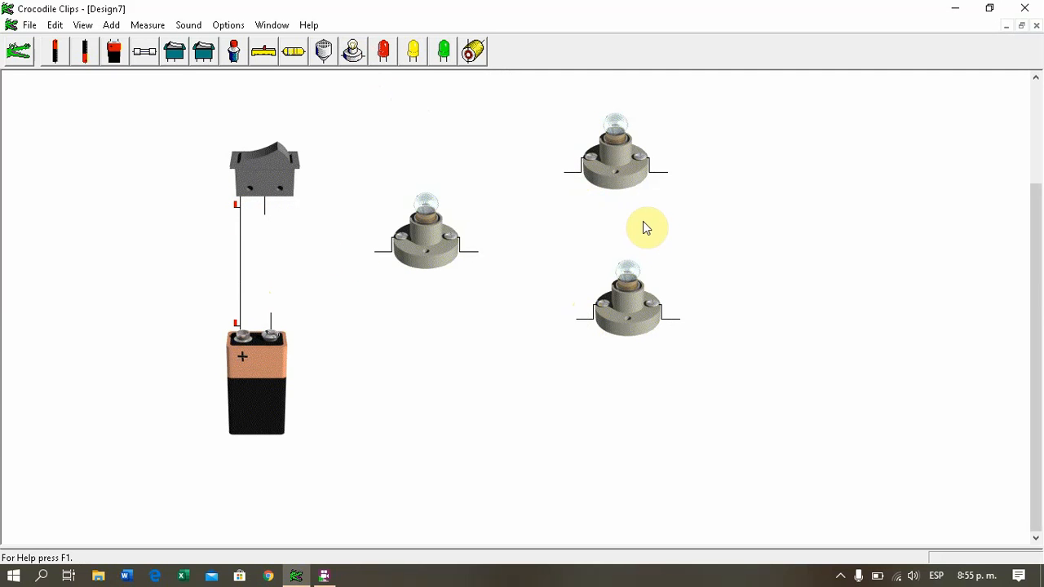
mouse_move(575, 318)
mouse_down()
mouse_move(583, 255)
mouse_move(555, 171)
mouse_move(564, 203)
mouse_move(570, 172)
mouse_up()
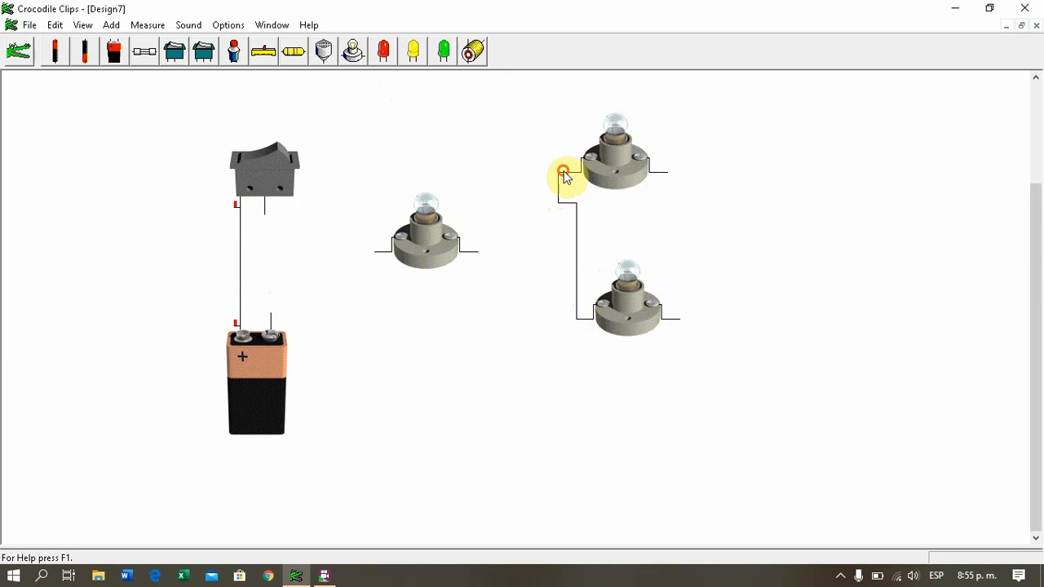
drag(681, 322, 669, 175)
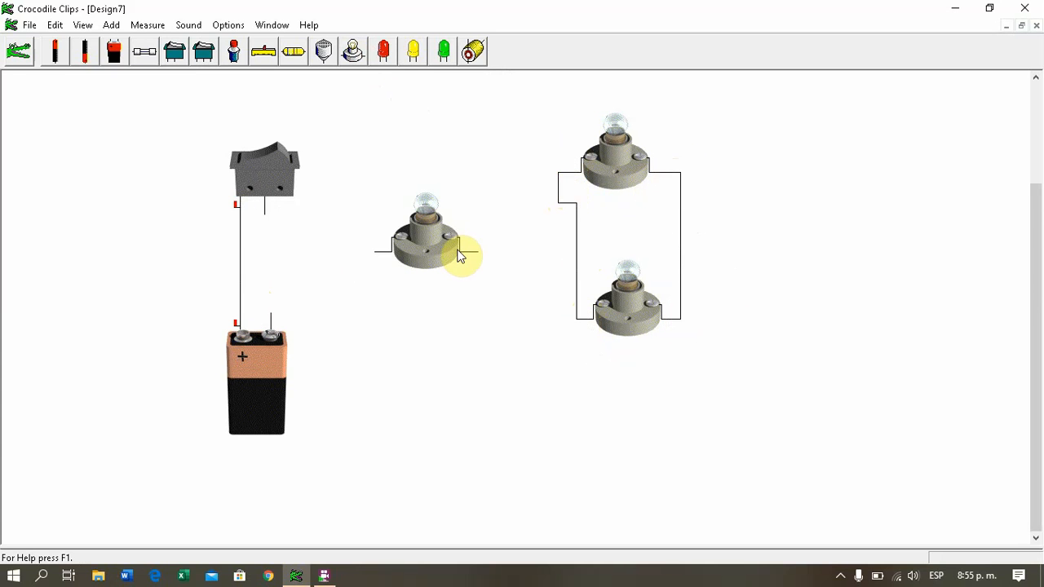
Step: Wire the single lamp in series between the switch and the parallel pair, return the pair to the battery's negative terminal, and close the switch
mouse_move(478, 258)
mouse_down()
mouse_move(517, 242)
mouse_move(583, 243)
mouse_move(576, 255)
mouse_up()
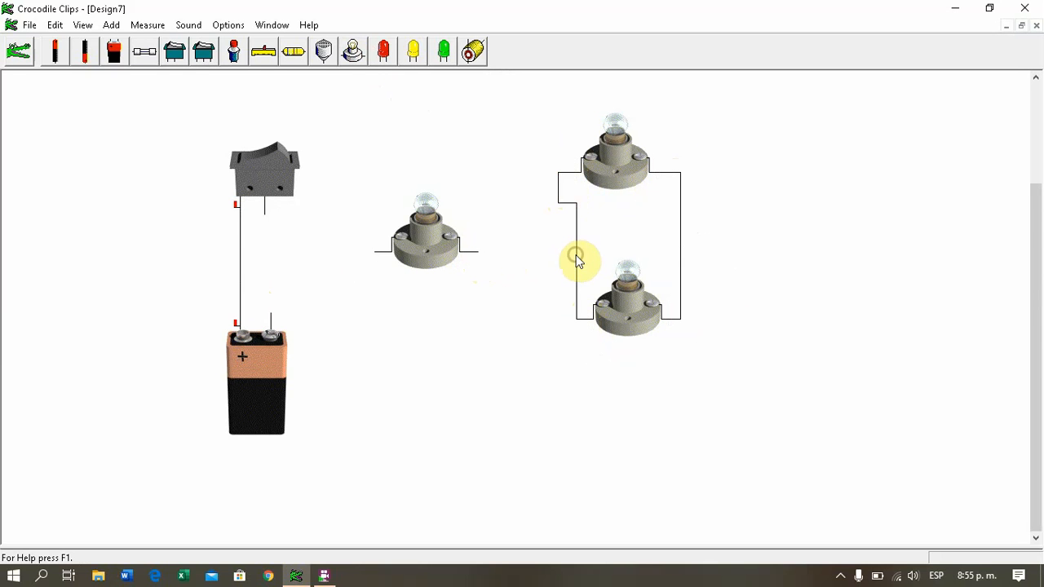
mouse_move(477, 250)
mouse_down()
mouse_move(587, 237)
mouse_move(576, 251)
mouse_up()
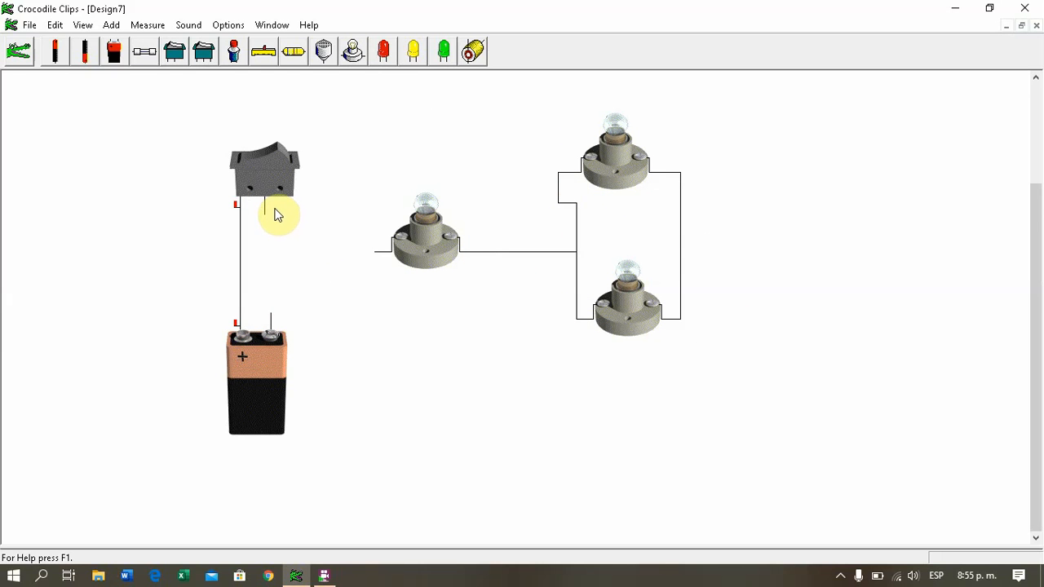
drag(265, 215, 373, 256)
mouse_move(682, 322)
mouse_down()
mouse_move(690, 424)
mouse_move(408, 419)
mouse_move(405, 310)
mouse_move(291, 287)
mouse_move(281, 299)
mouse_up()
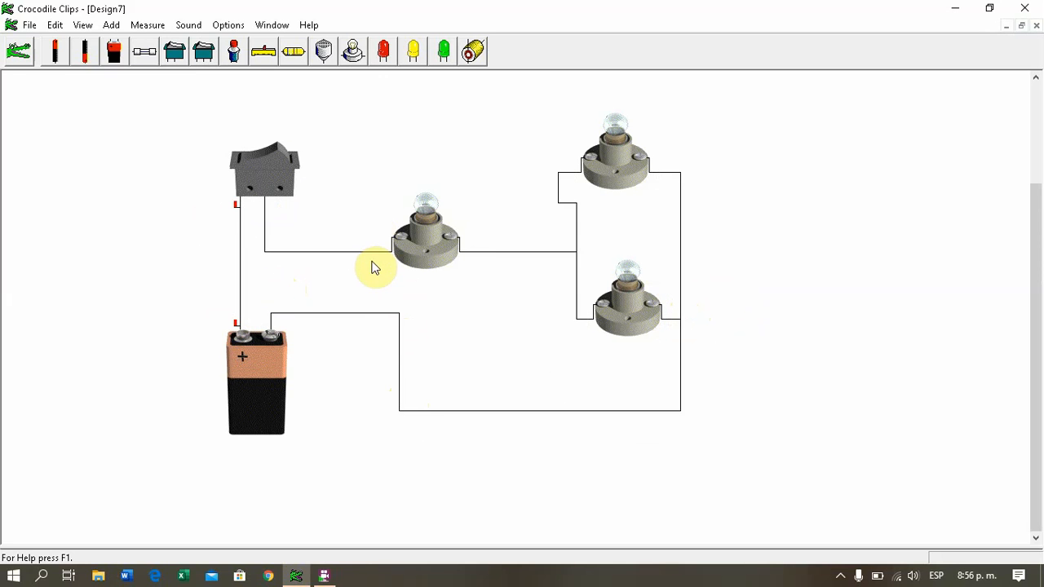
click(279, 162)
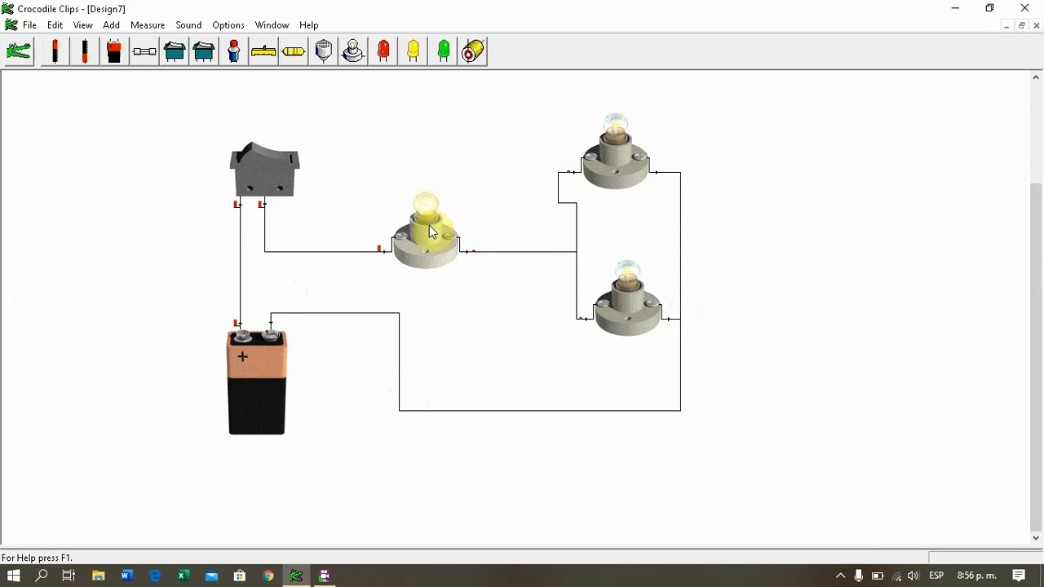
Step: Read the voltage and current at the battery's positive terminal and the single series lamp's input
click(244, 323)
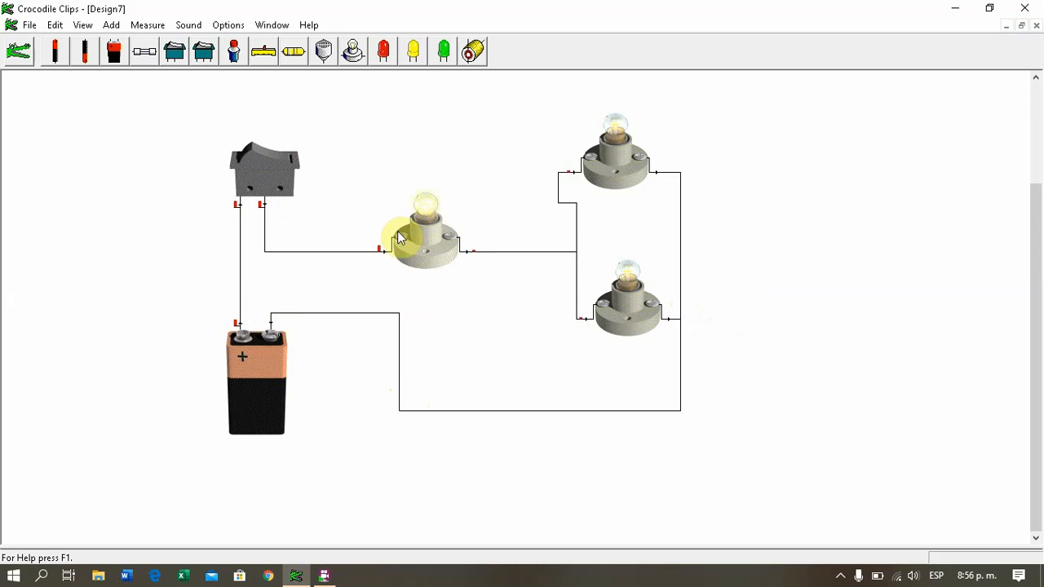
mouse_move(387, 257)
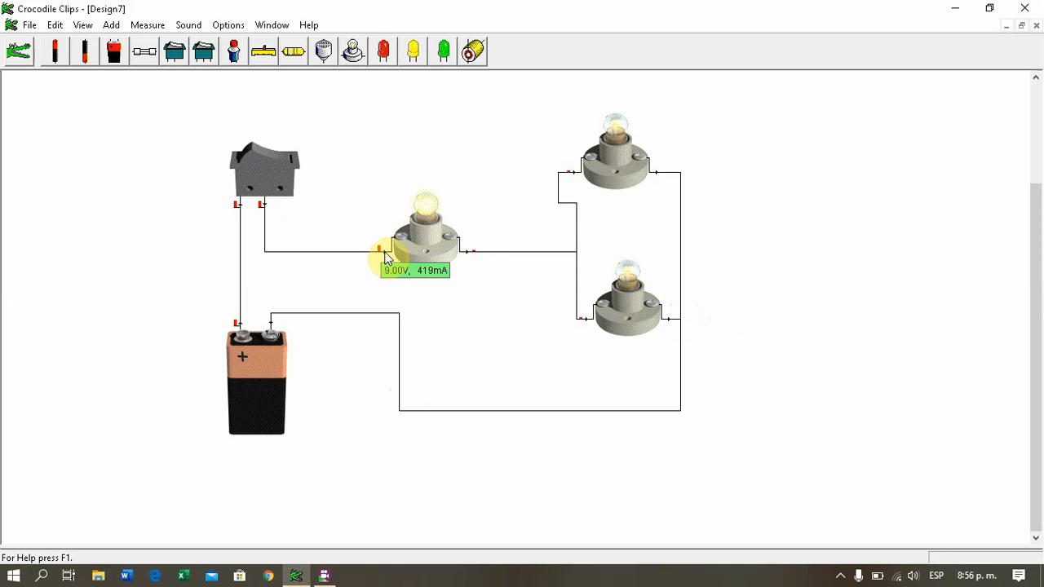